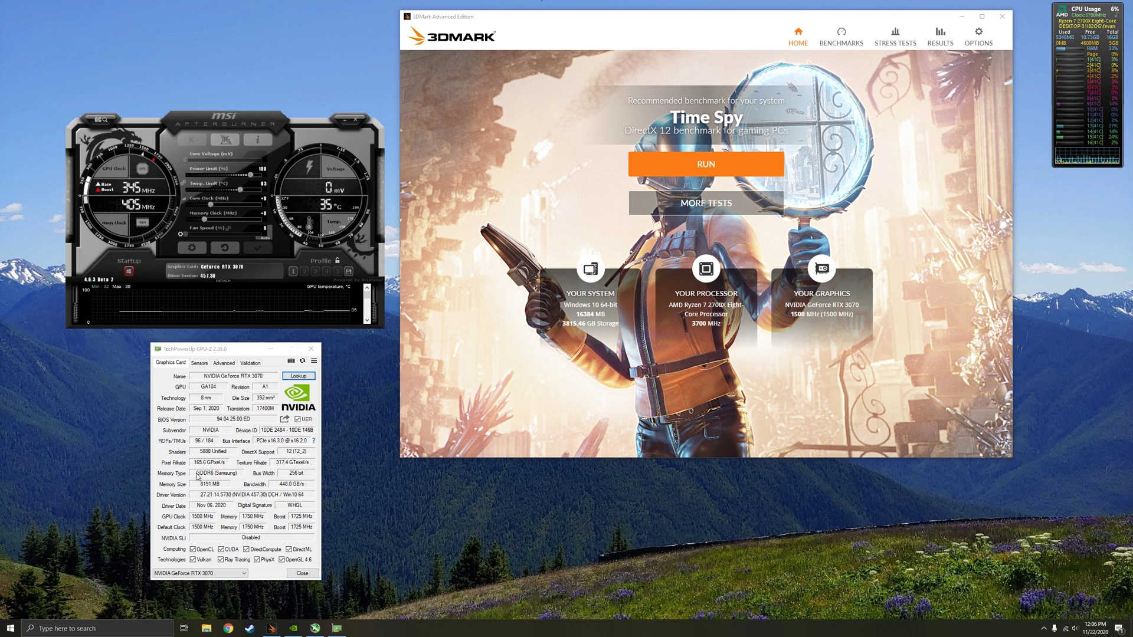
- View the graphics card's live sensor readings in GPU-Z and return to its specifications
left_click(201, 364)
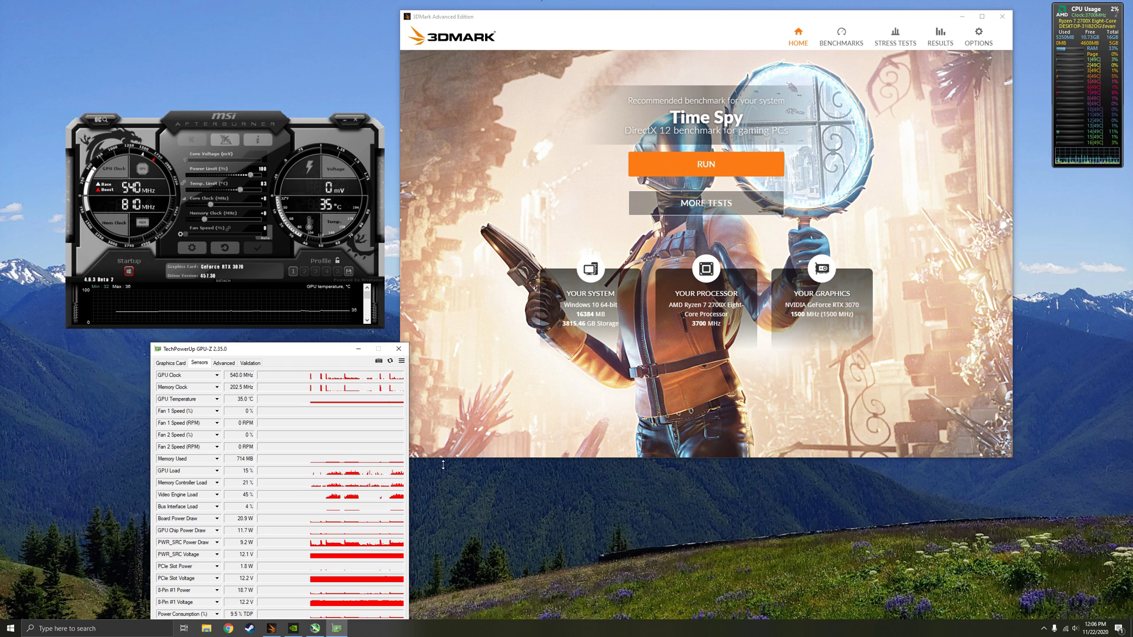
left_click(170, 363)
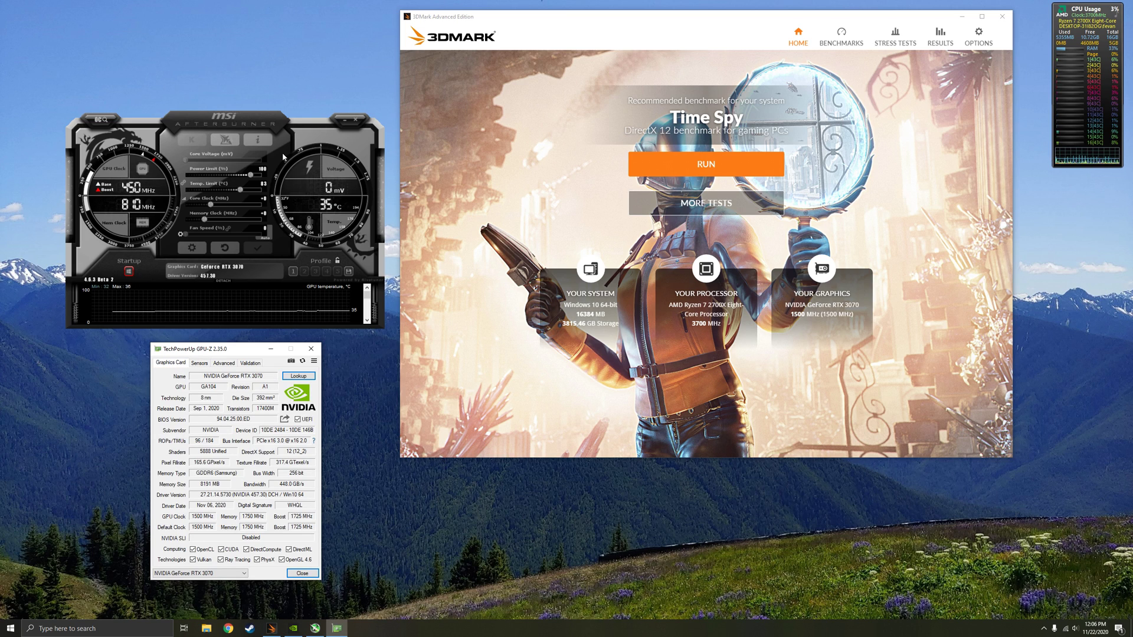
mouse_move(218, 179)
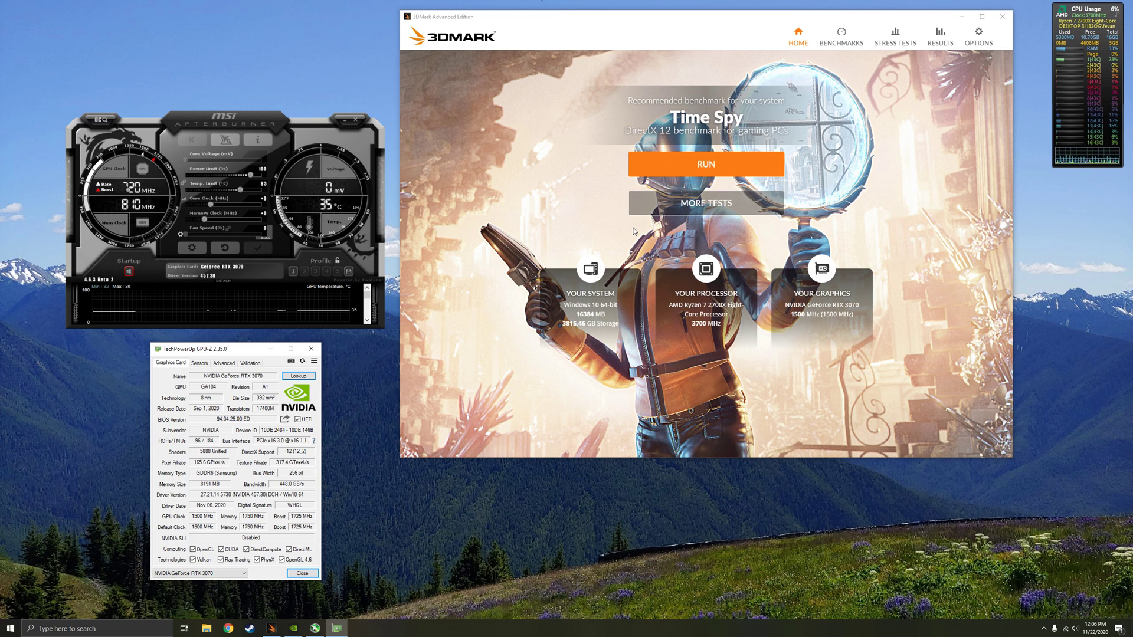
- Run the Port Royal benchmark in 3DMark at stock graphics card settings
left_click(844, 44)
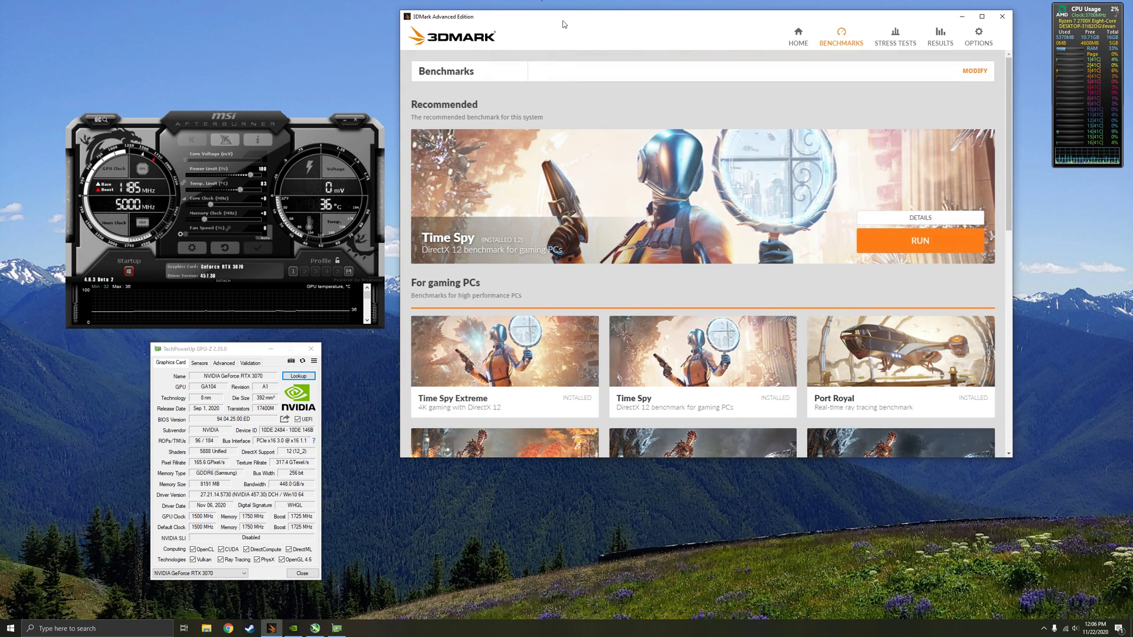
scroll(682, 286, "down", 2)
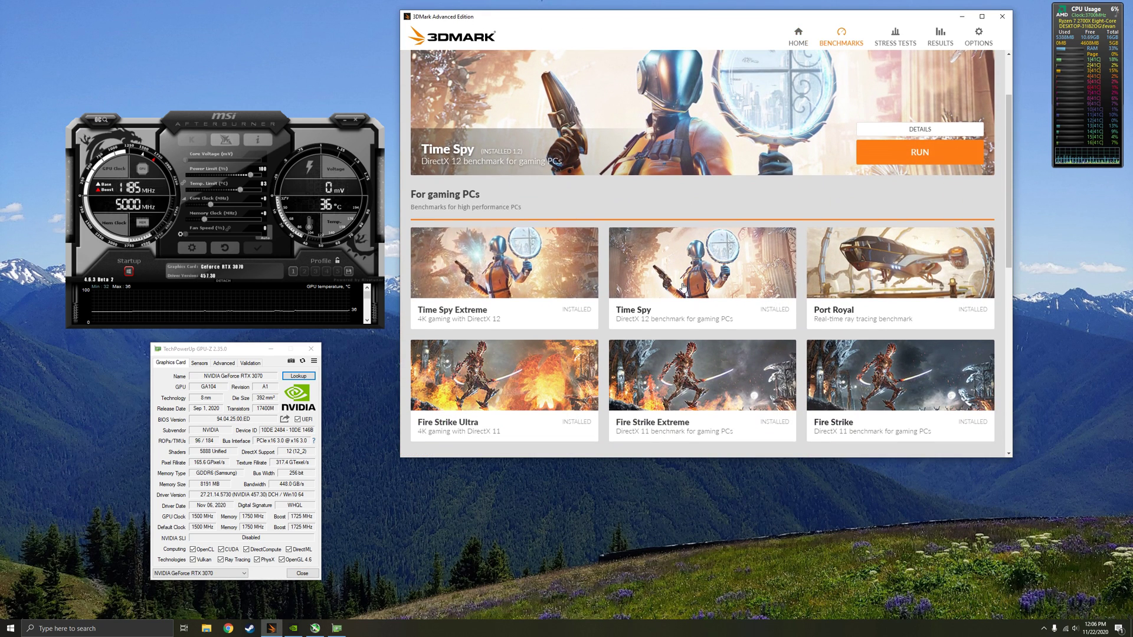
left_click(901, 290)
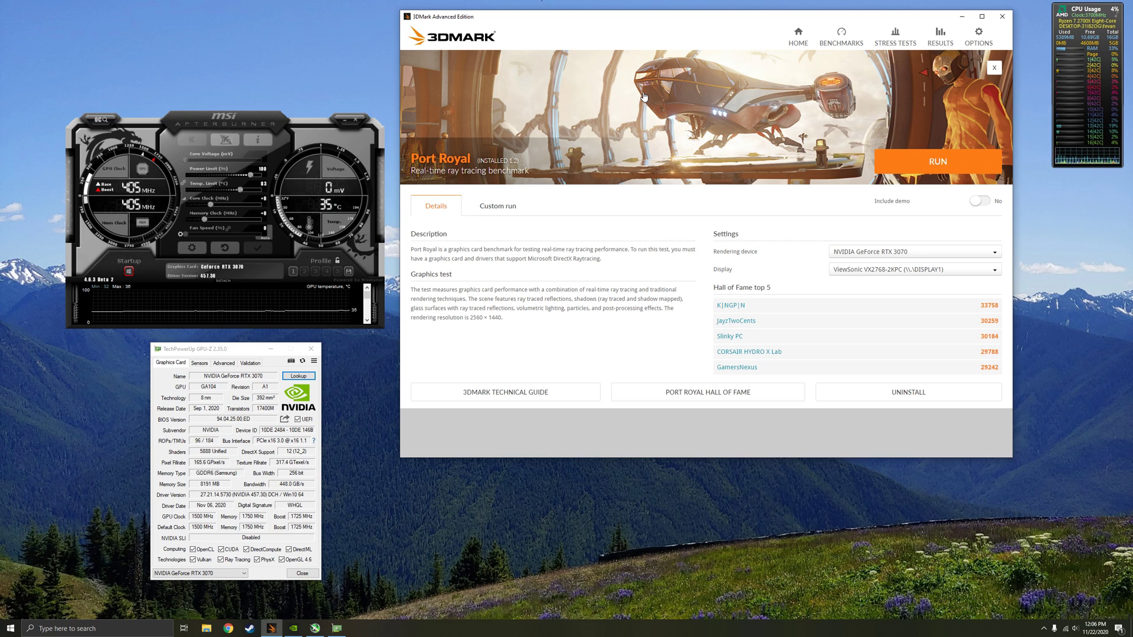
left_click(960, 173)
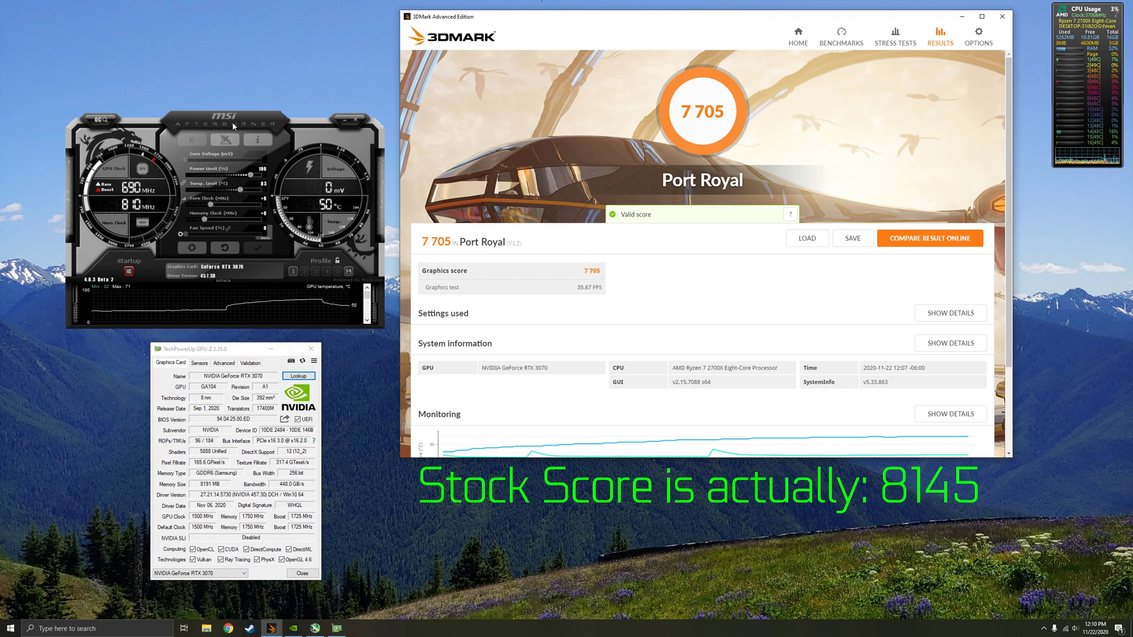
- In MSI Afterburner, unlock voltage control and voltage monitoring, apply, restart the program and show its window again
left_click(195, 253)
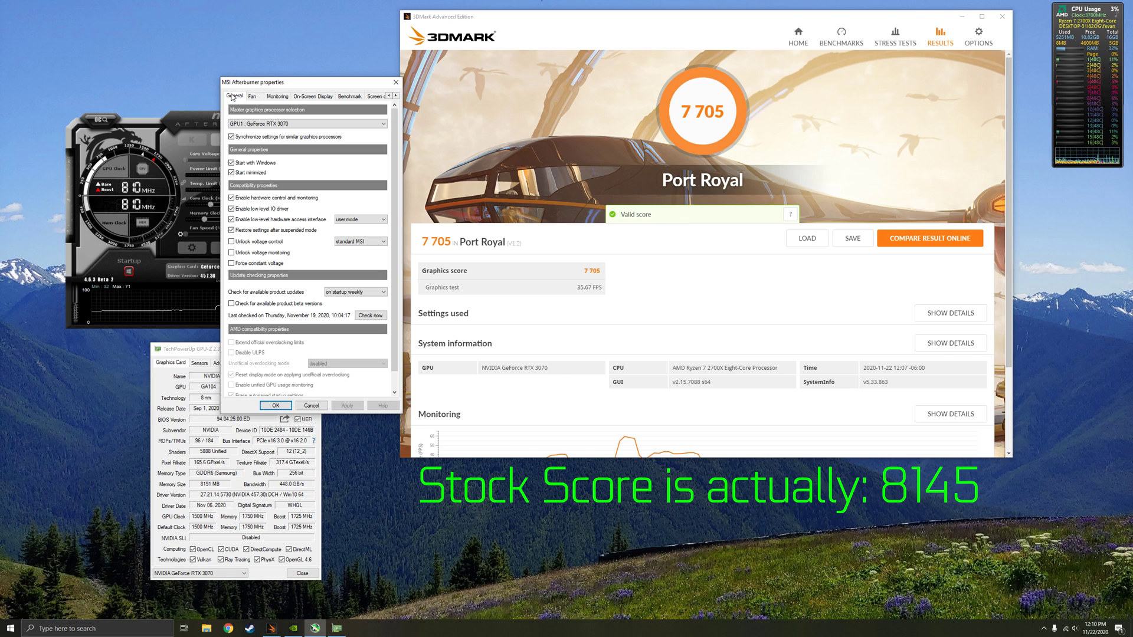
left_click(268, 244)
left_click(272, 253)
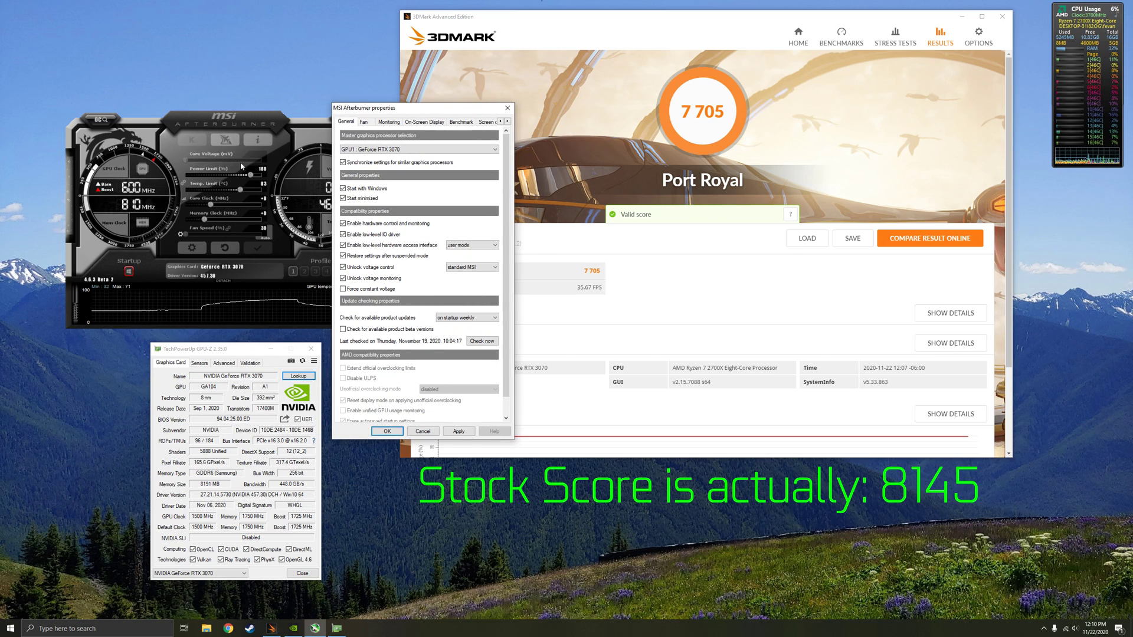
left_click(453, 432)
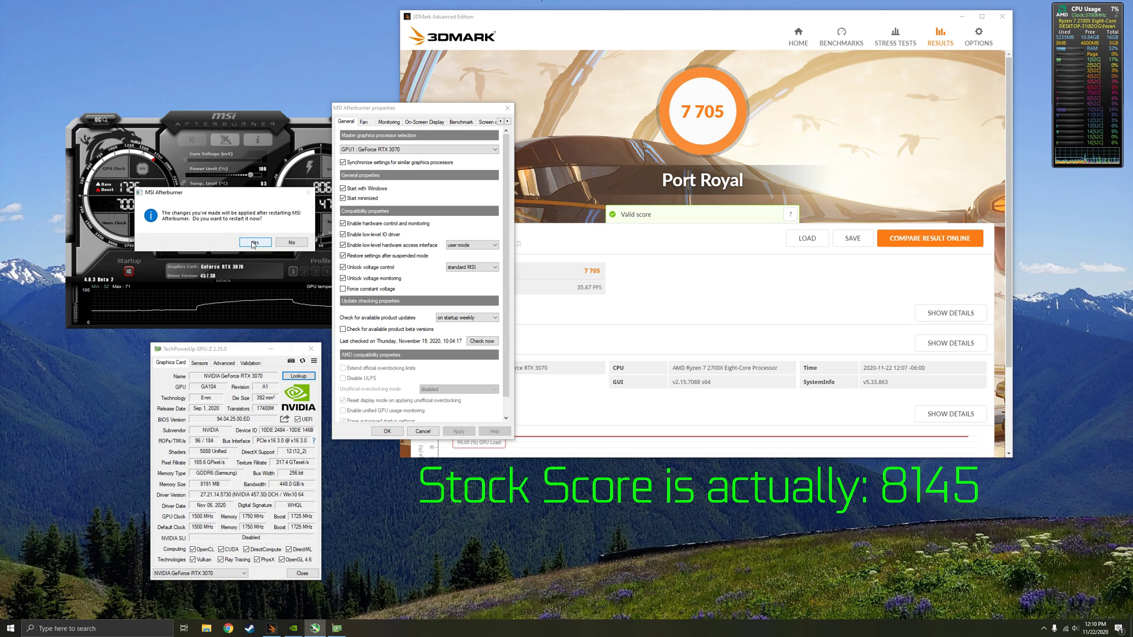
left_click(252, 244)
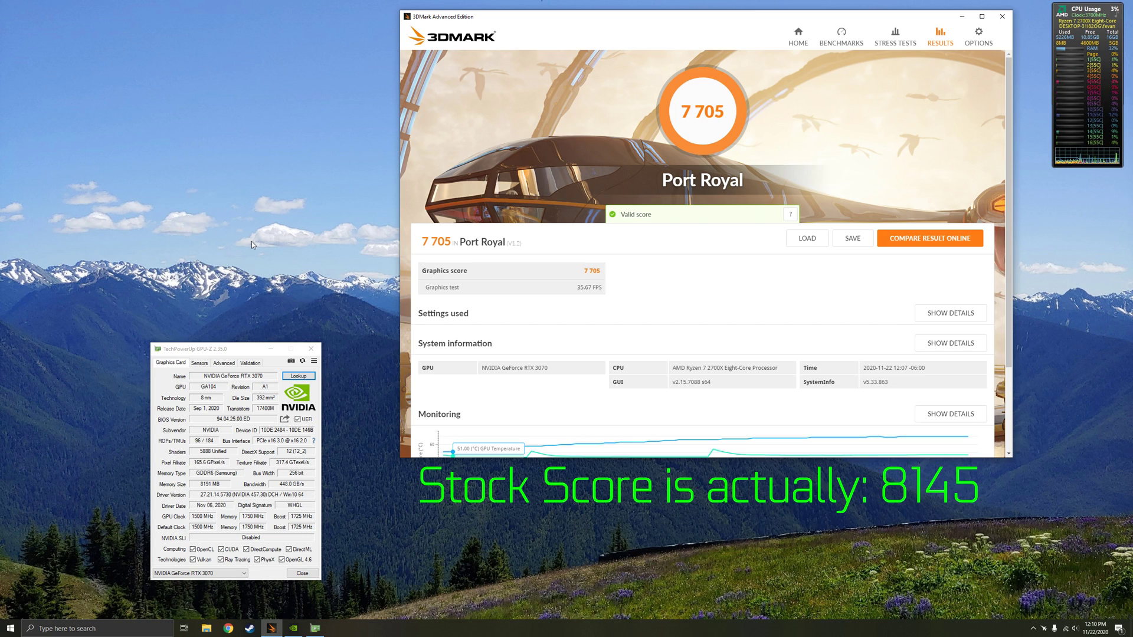
right_click(1044, 628)
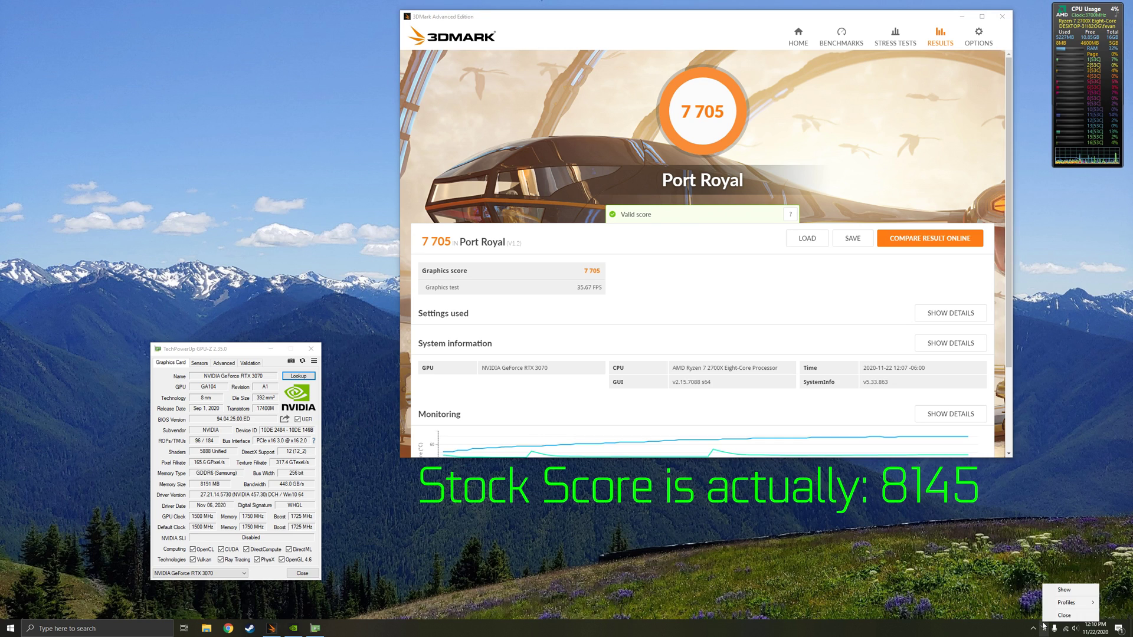
left_click(1064, 590)
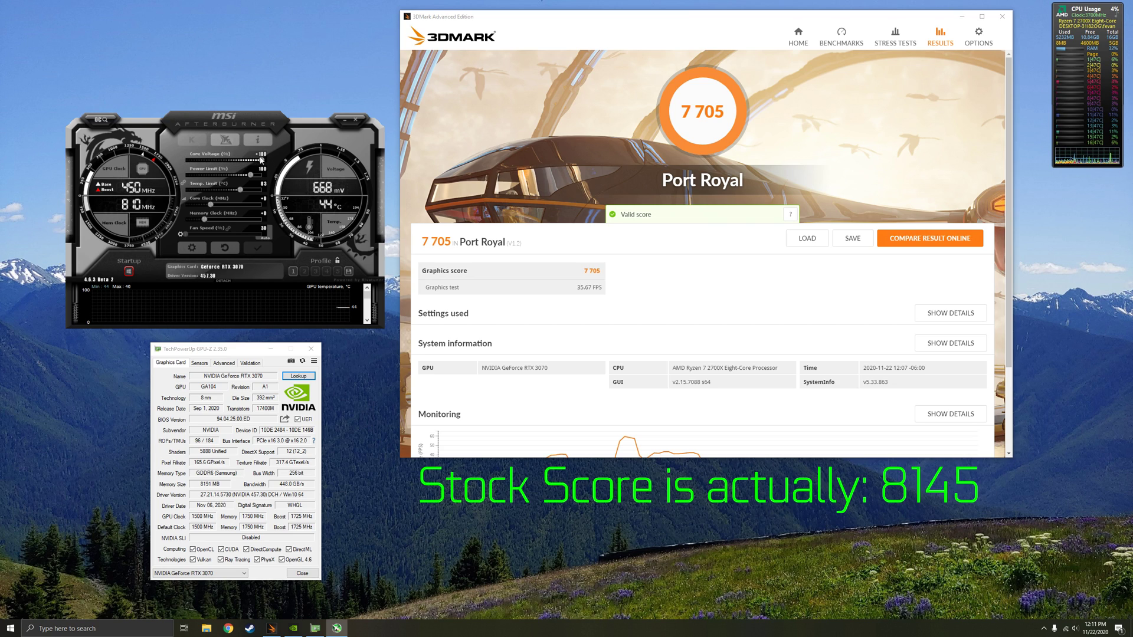
- Maximise core voltage, power and temperature limits, apply offsets of +100 MHz core and +1200 MHz memory, and run Port Royal in 3DMark
mouse_move(263, 161)
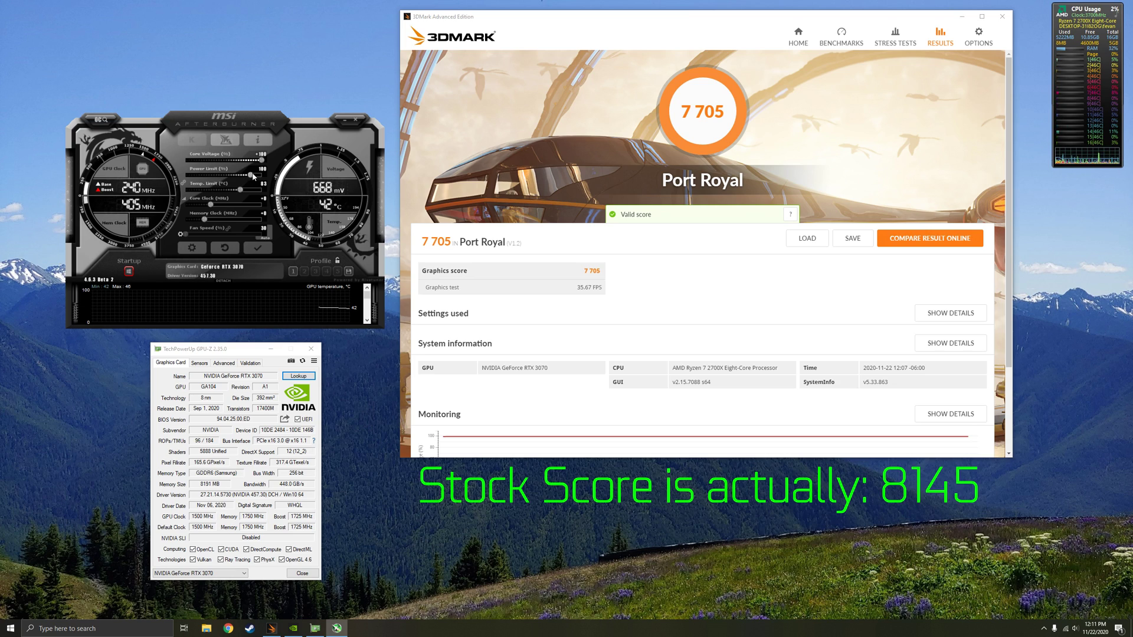
left_click_drag(252, 177, 269, 179)
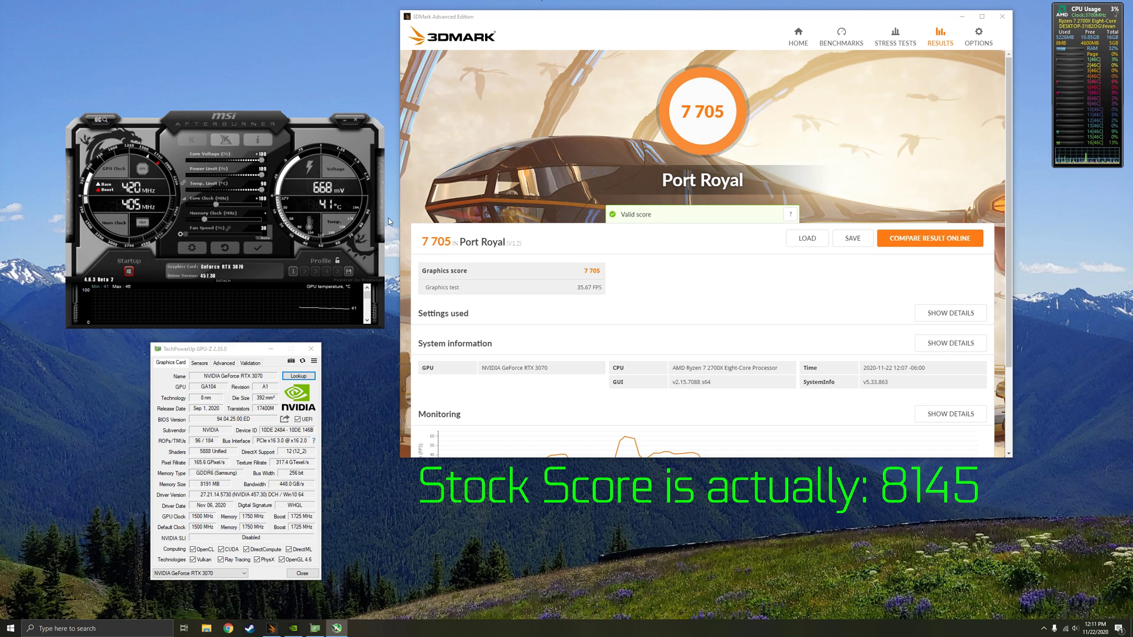
type("00")
key("Return")
left_click(245, 251)
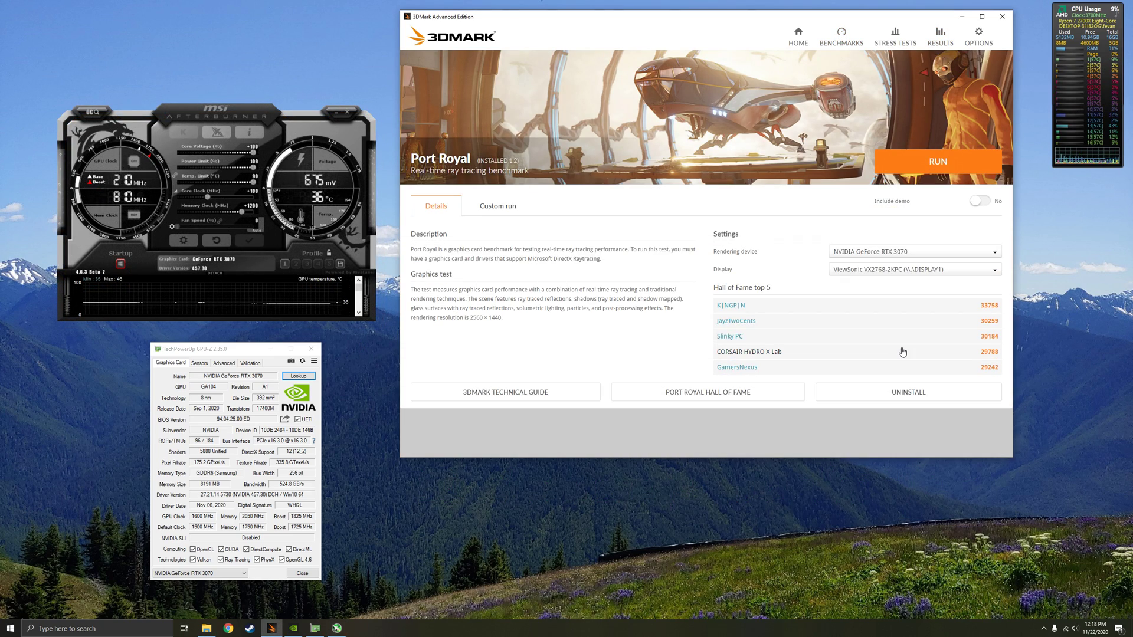
left_click(989, 157)
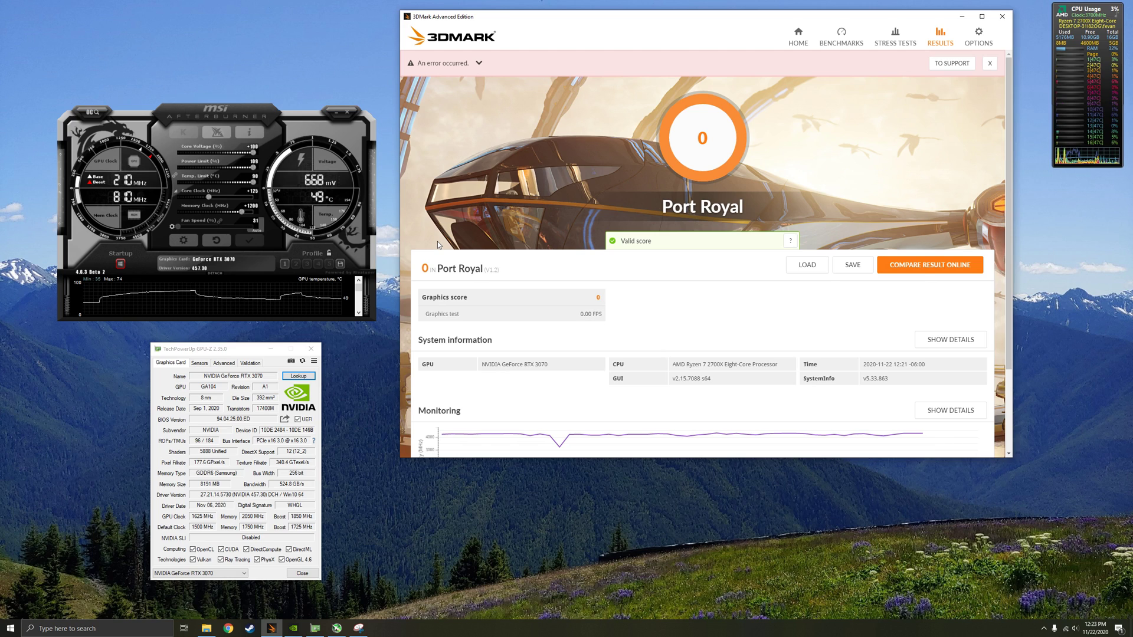
- Lower the core clock offset to +110 MHz in MSI Afterburner
left_click(252, 194)
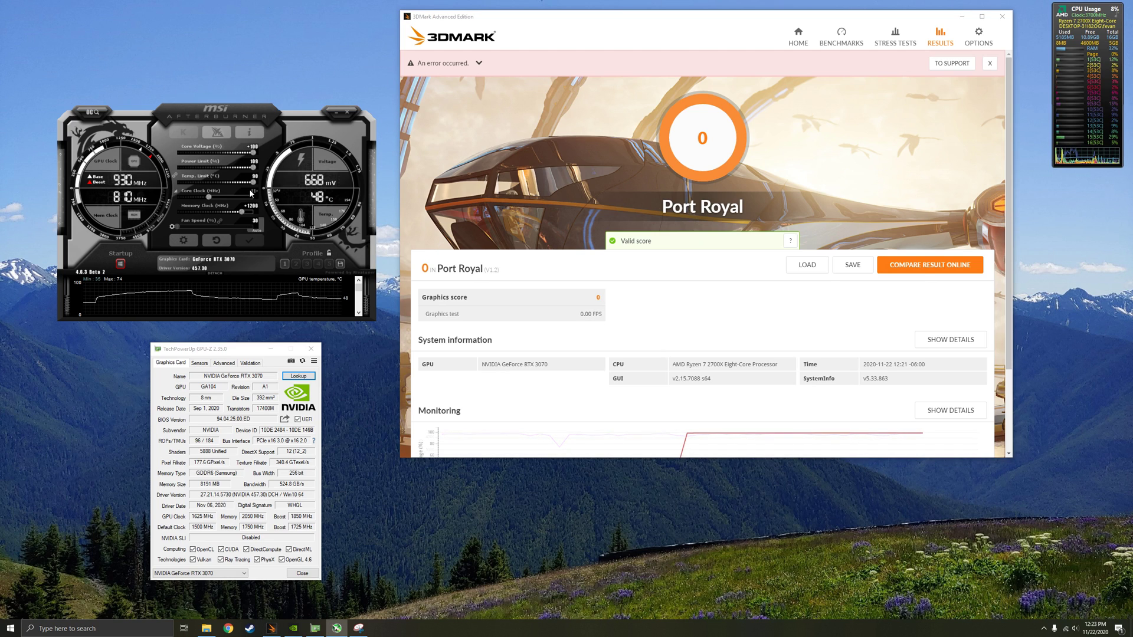
key("Left")
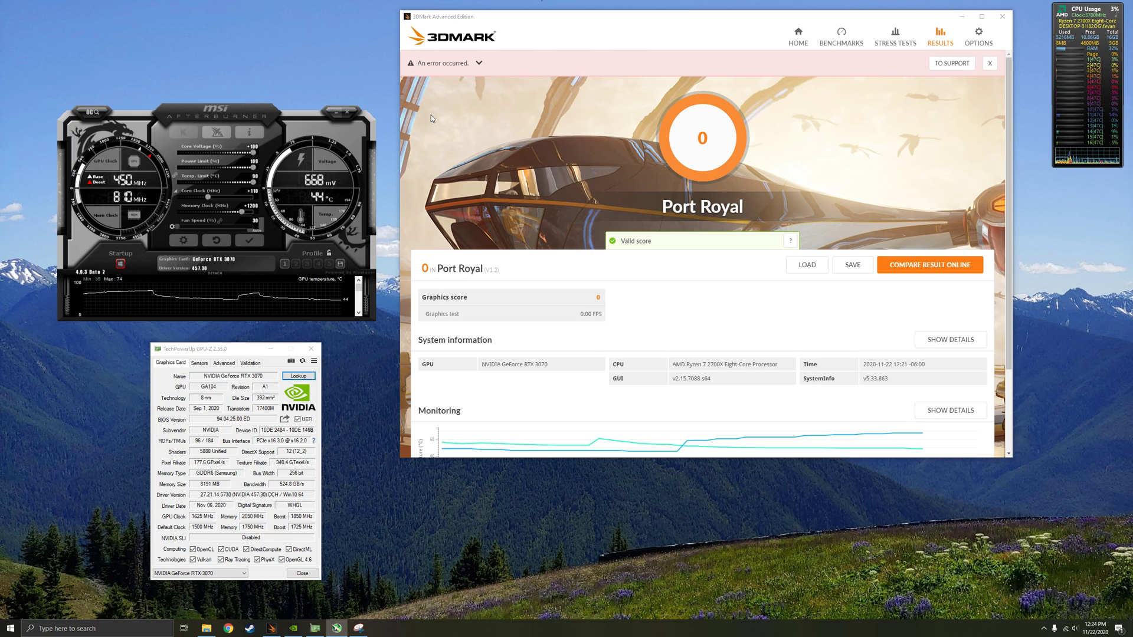
left_click(94, 112)
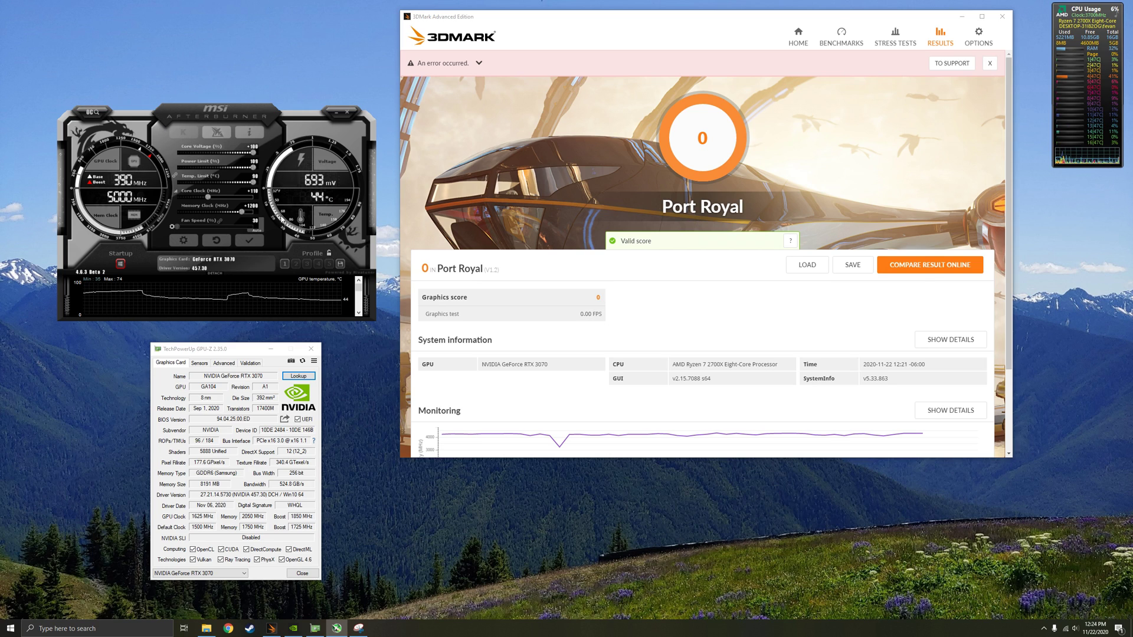
- Reset the overclock to defaults, raise core voltage, power limit and temperature limit to their maximum, and apply
left_click(216, 241)
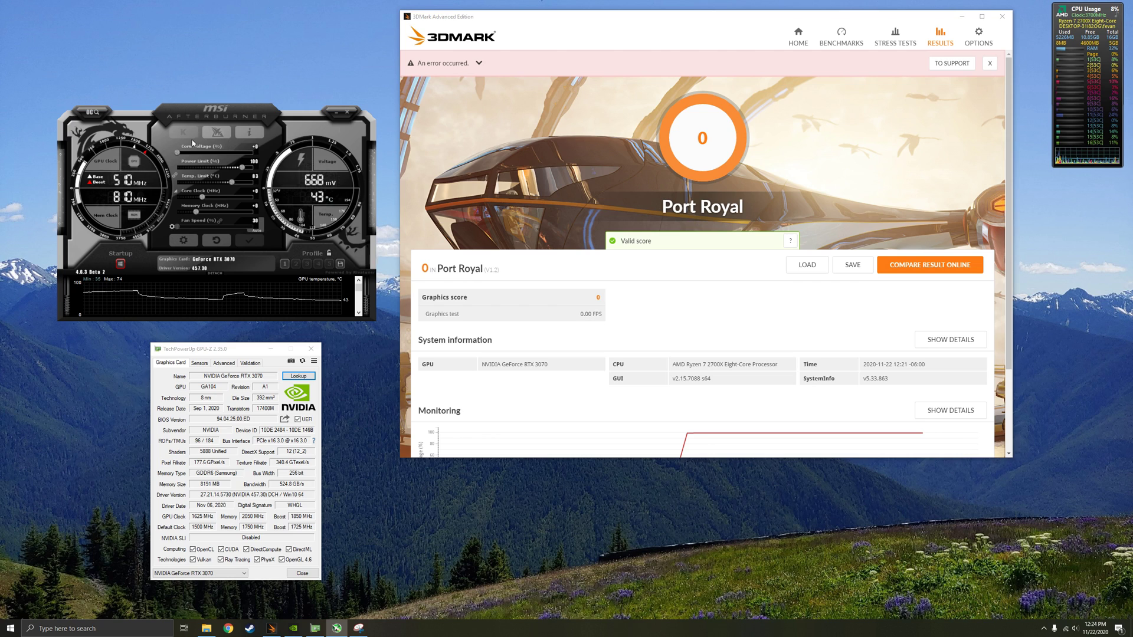
left_click_drag(177, 154, 256, 168)
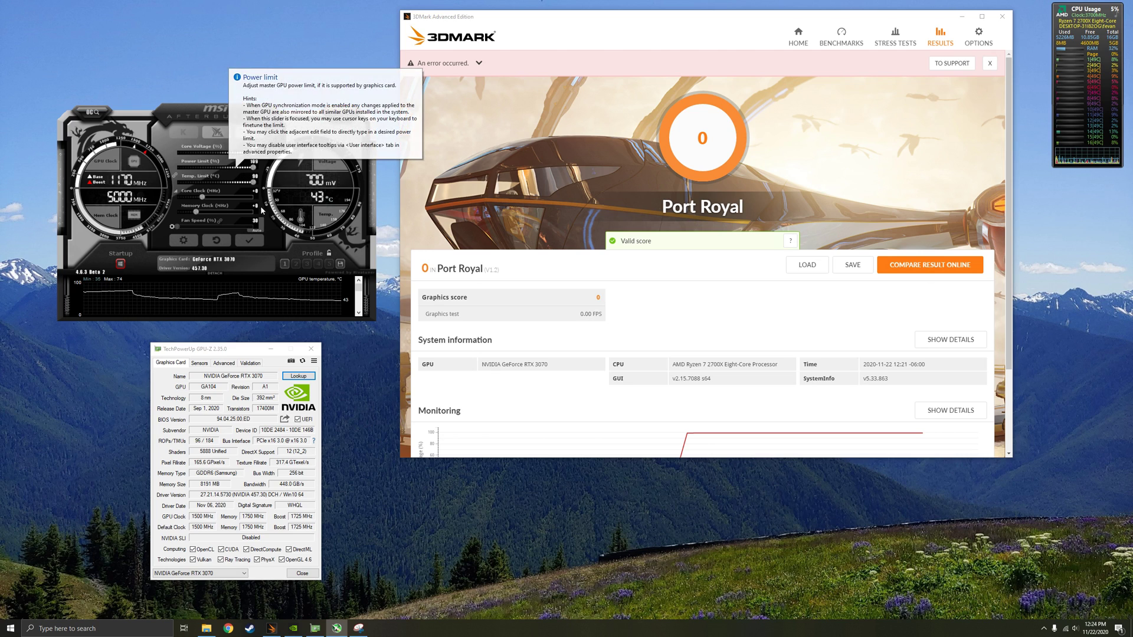
left_click(260, 239)
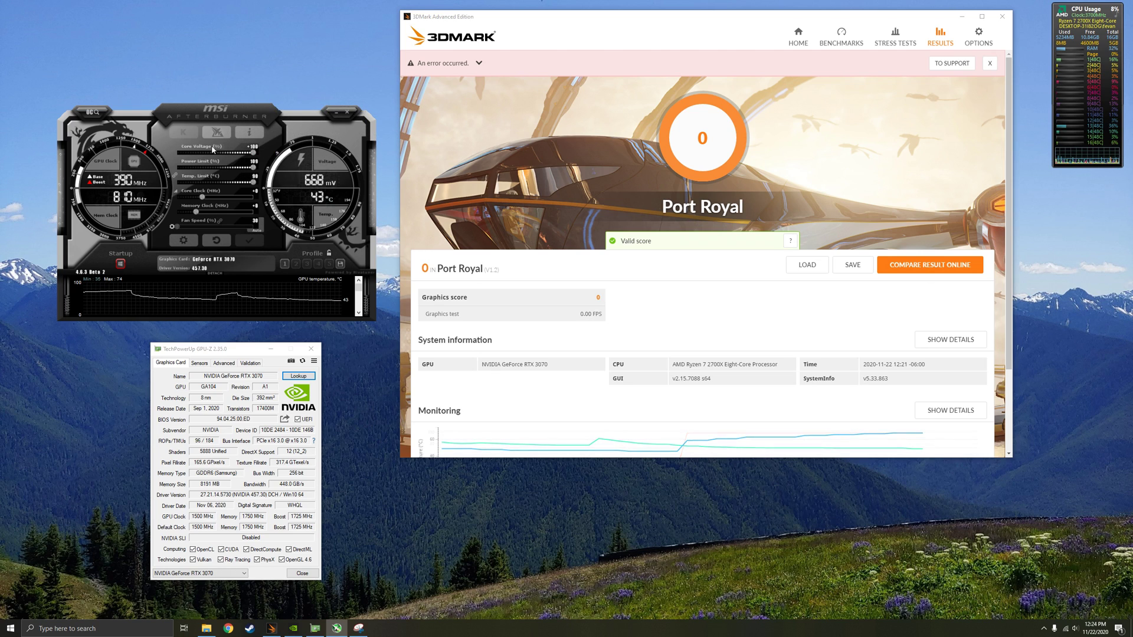
- Try an automatic overclocking scan with the OC Scanner, cancel it and close the scanner
left_click(94, 111)
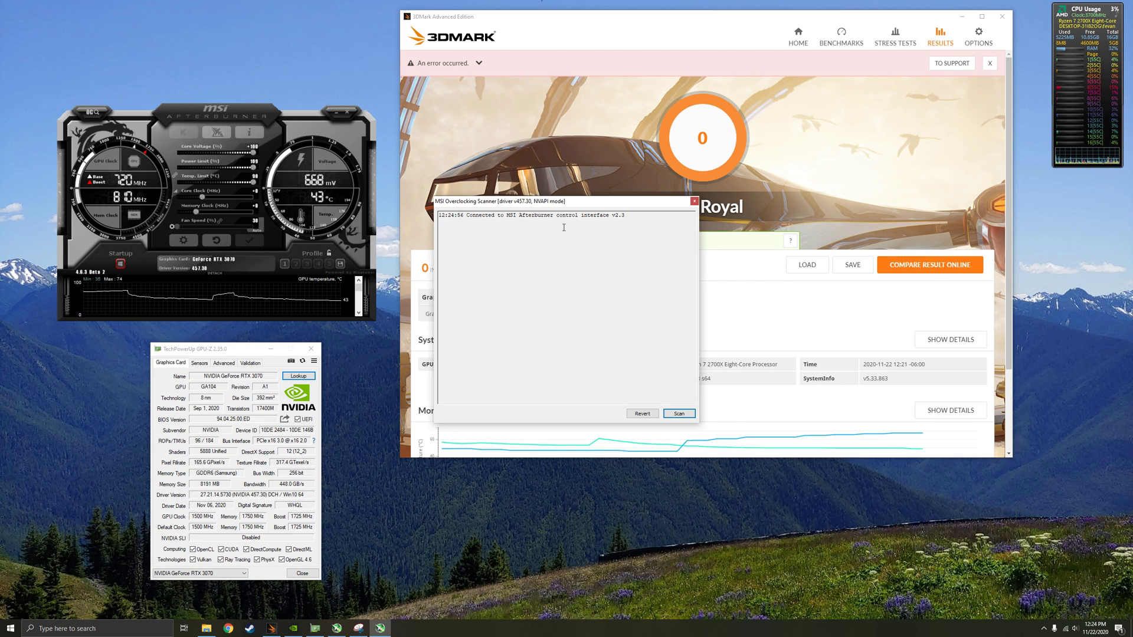
left_click_drag(561, 208, 295, 121)
left_click(422, 329)
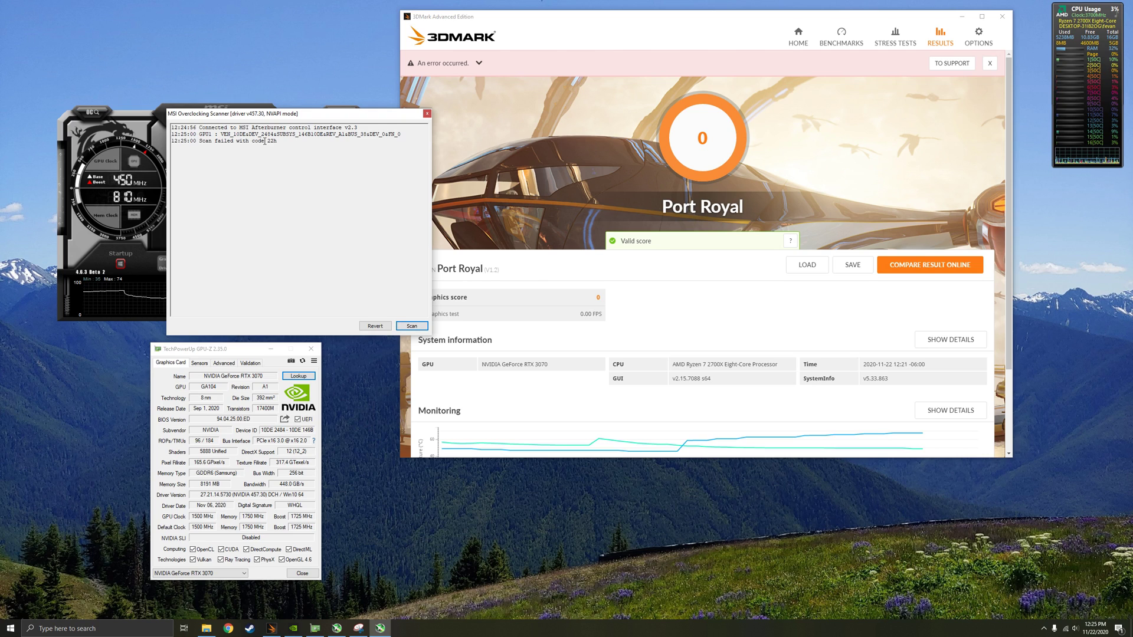
left_click(412, 325)
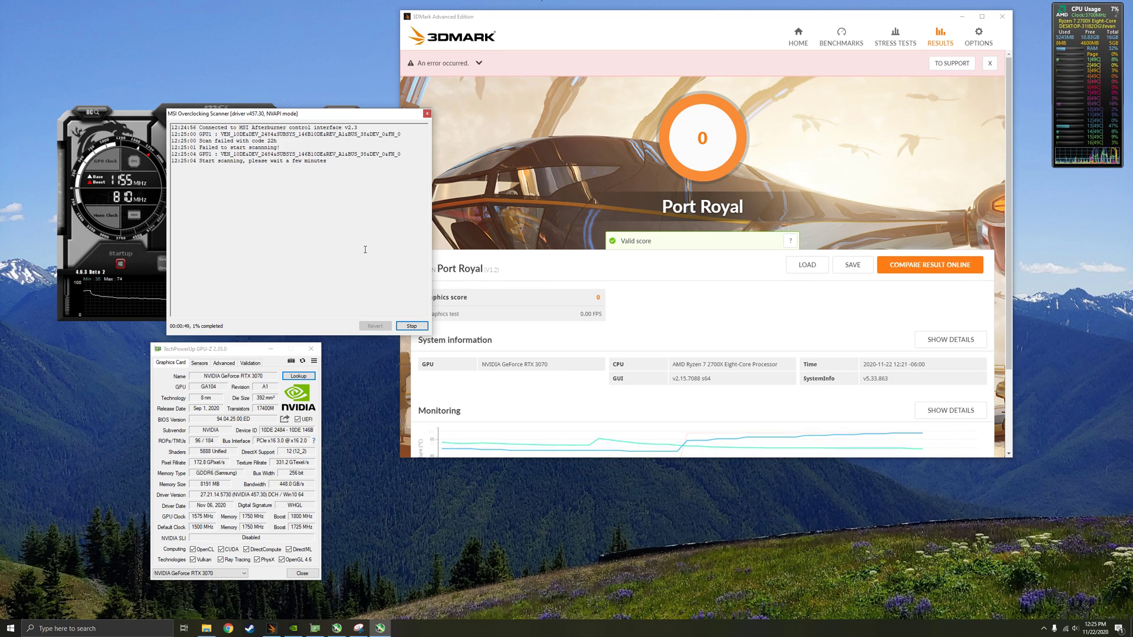
left_click(412, 326)
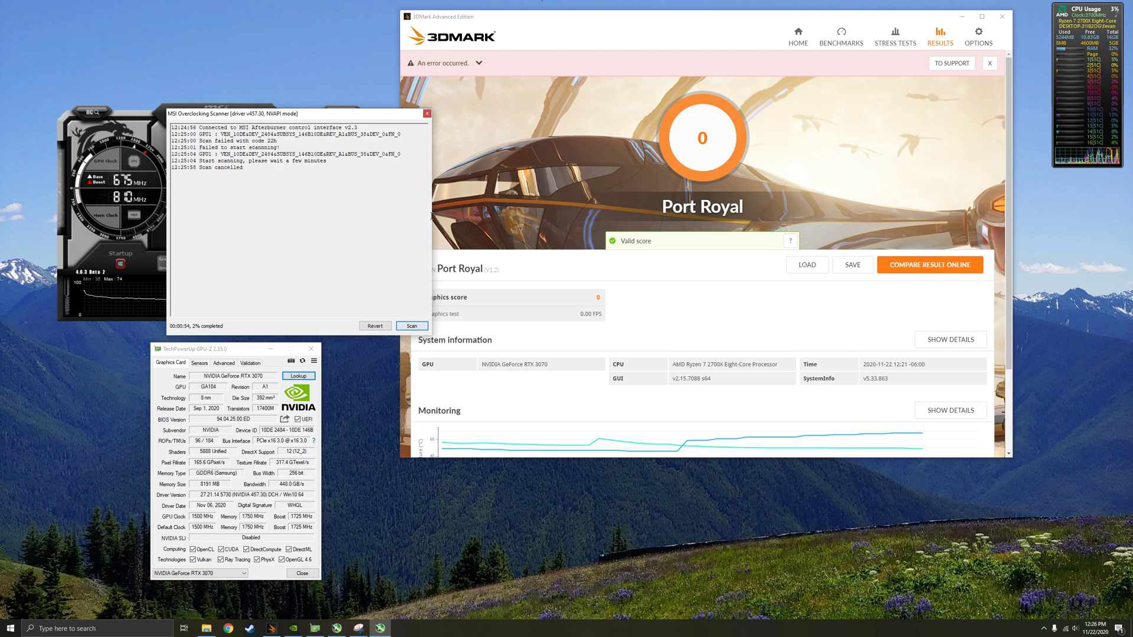
left_click(426, 114)
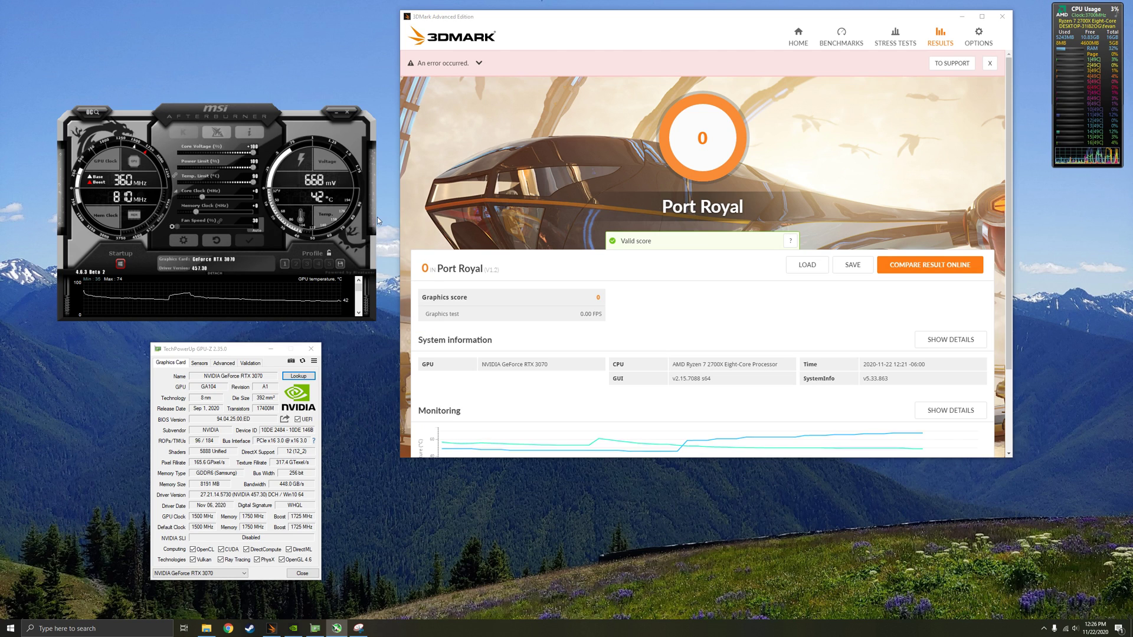
- Load the first saved profile, set the offsets to +105 MHz core and +1250 MHz memory, and apply them
left_click(285, 265)
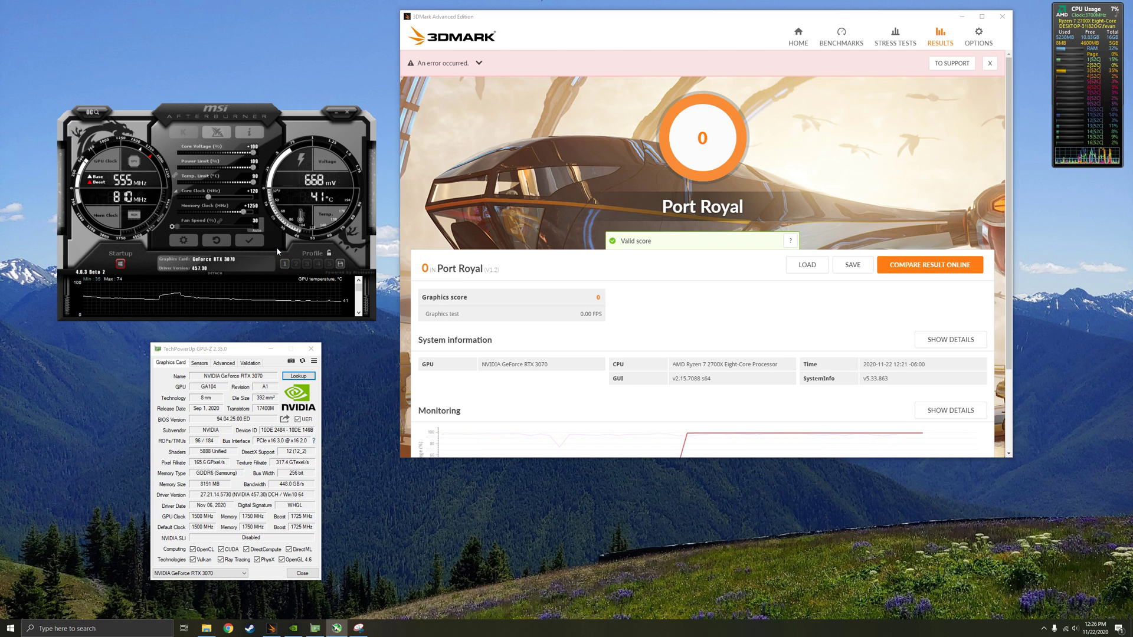
left_click(252, 242)
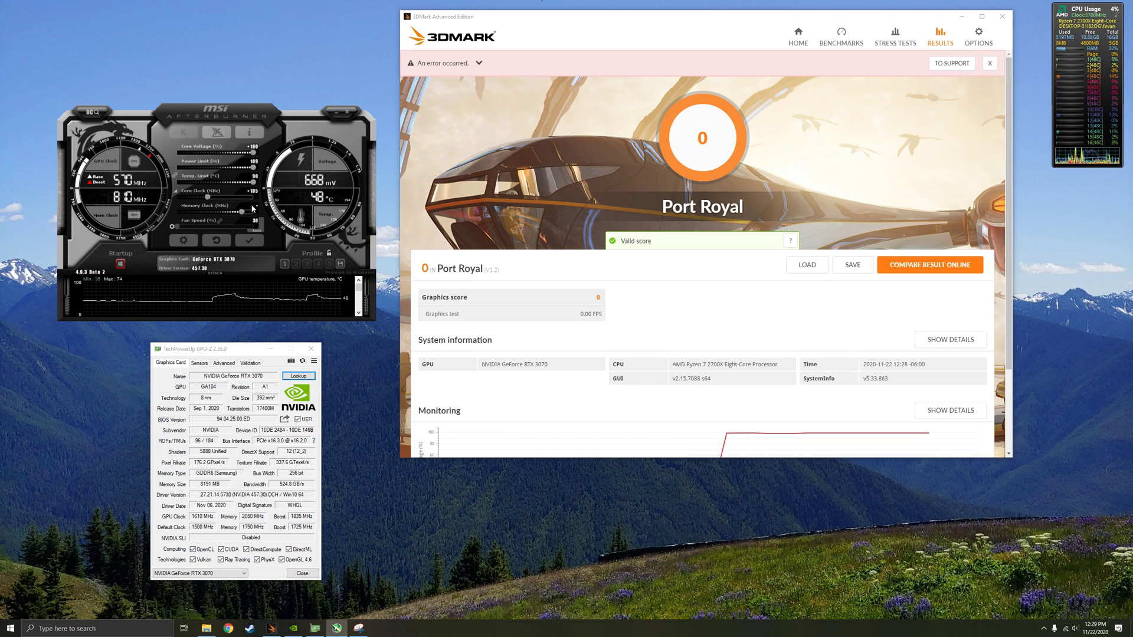
type("1250")
key("Return")
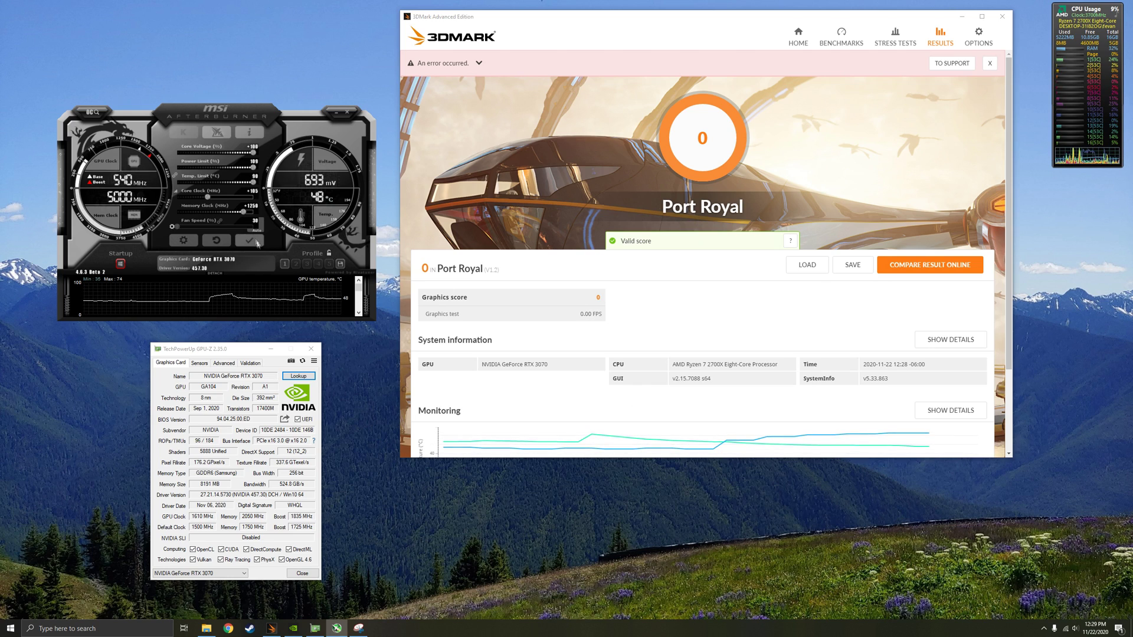
- Run the Port Royal benchmark in 3DMark with the +1250 MHz memory offset
left_click(841, 38)
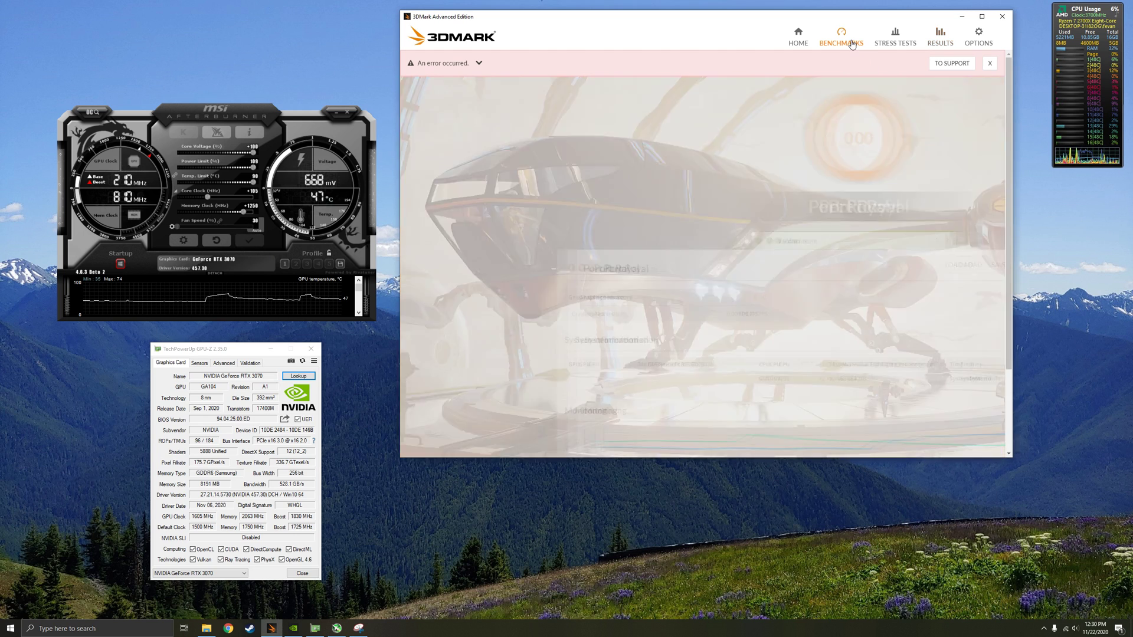
left_click(900, 378)
left_click(925, 156)
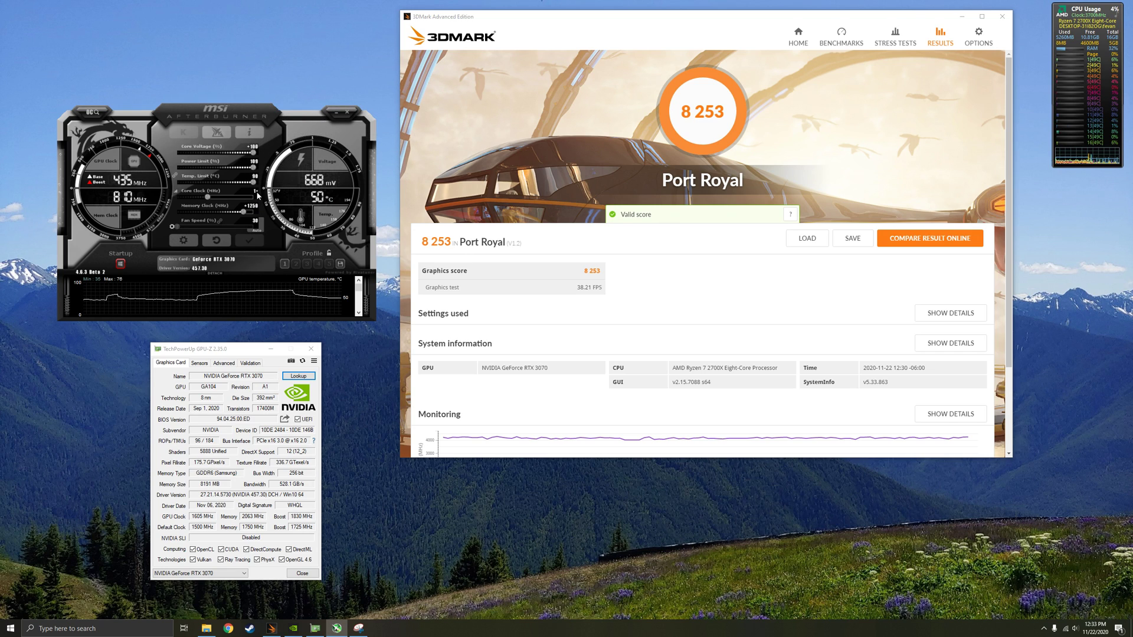
- Set the core clock offset to +100 MHz in MSI Afterburner
type("00")
key("Return")
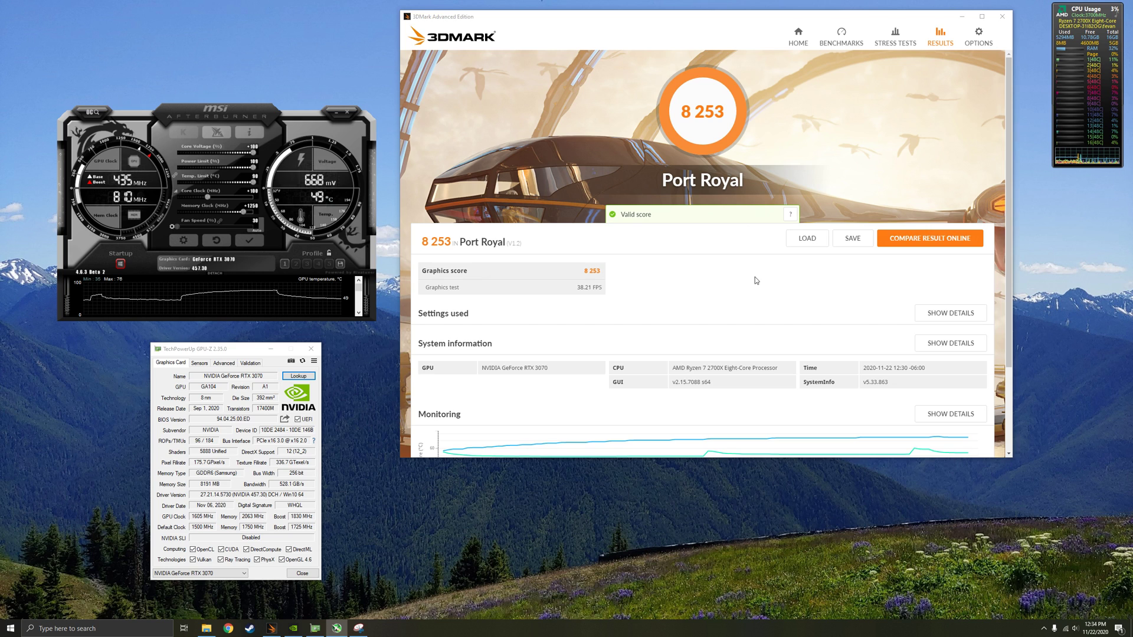
- Capture the Port Royal score area with the Snipping Tool and minimise the snip window
left_click_drag(601, 50, 803, 223)
left_click_drag(651, 7, 627, 249)
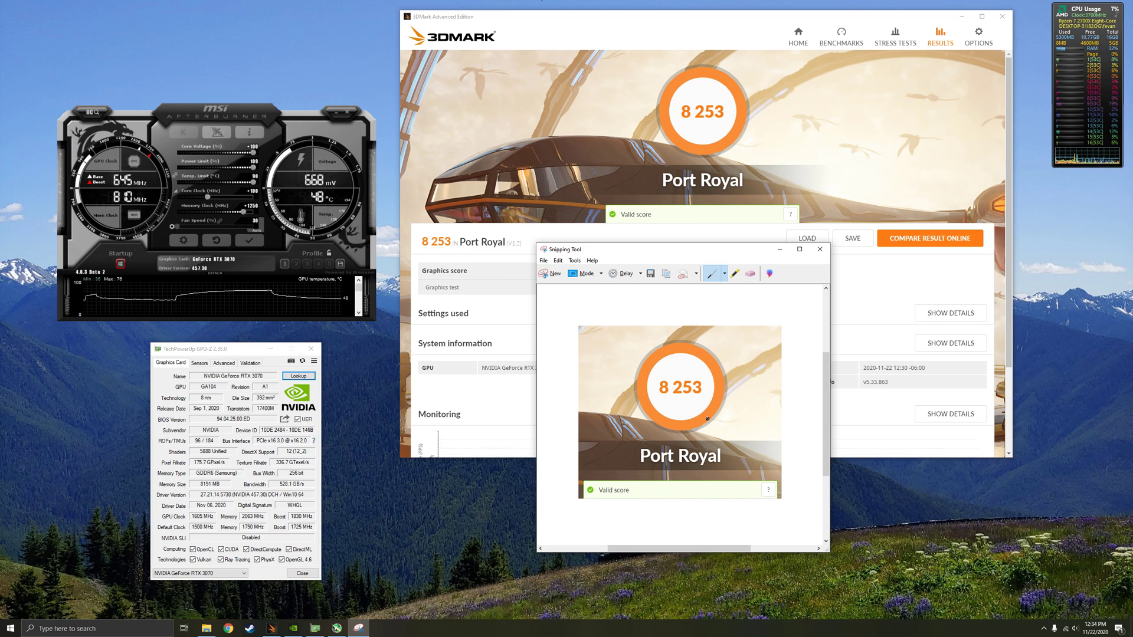
left_click(780, 250)
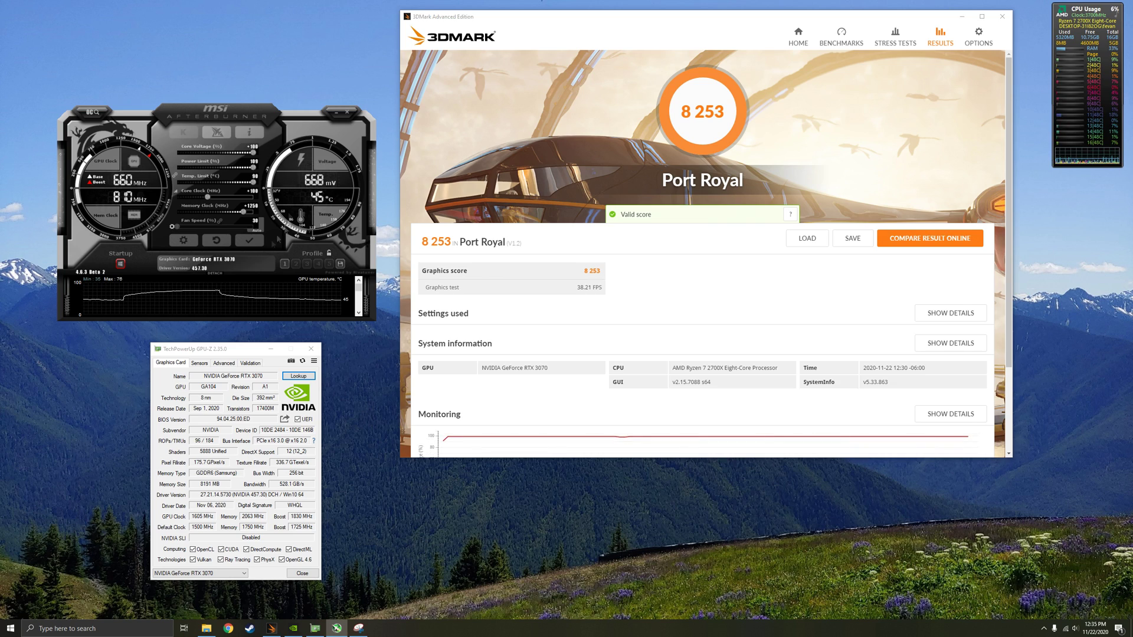
- Rerun the Port Royal benchmark in 3DMark with the +100 MHz core offset
left_click(841, 35)
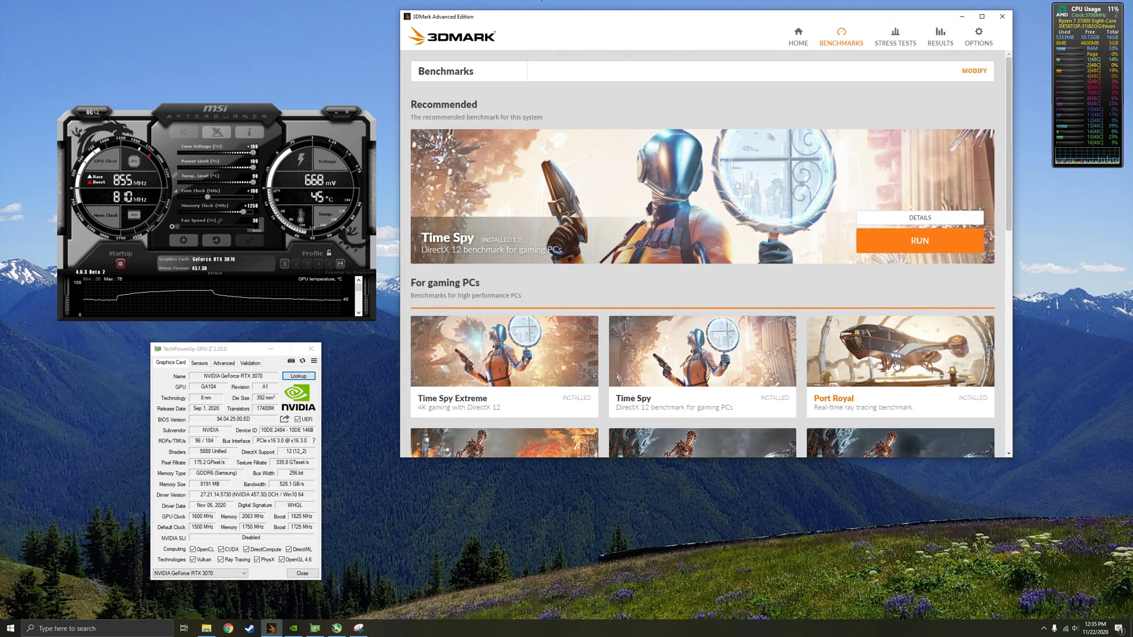
left_click(894, 363)
left_click(938, 161)
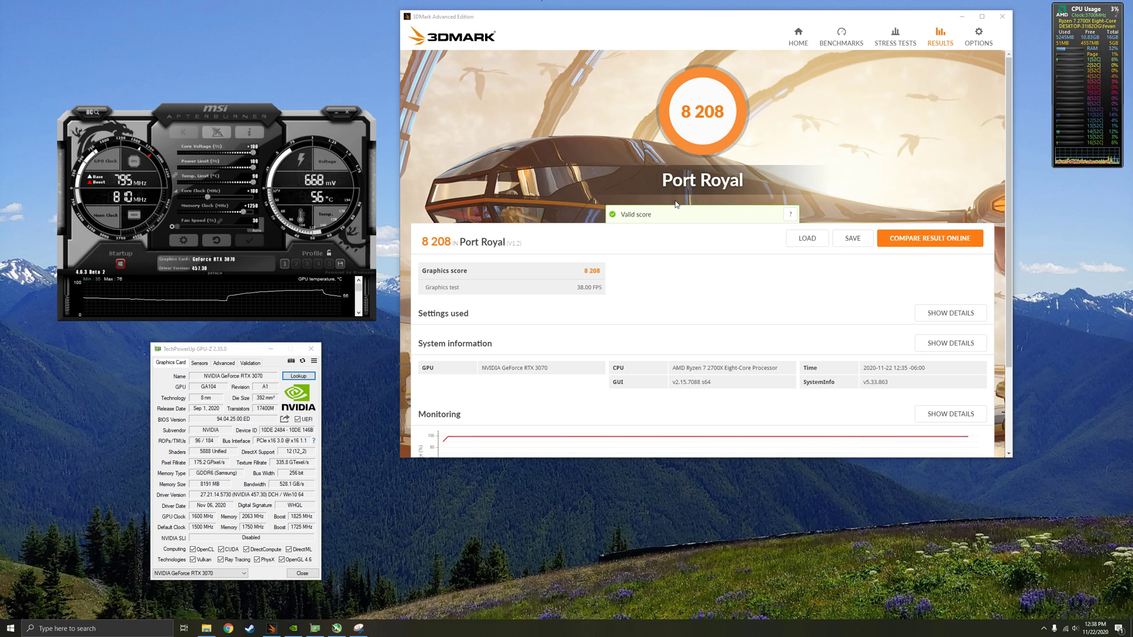
- Open the voltage/frequency curve editor in MSI Afterburner
key("alt+F9")
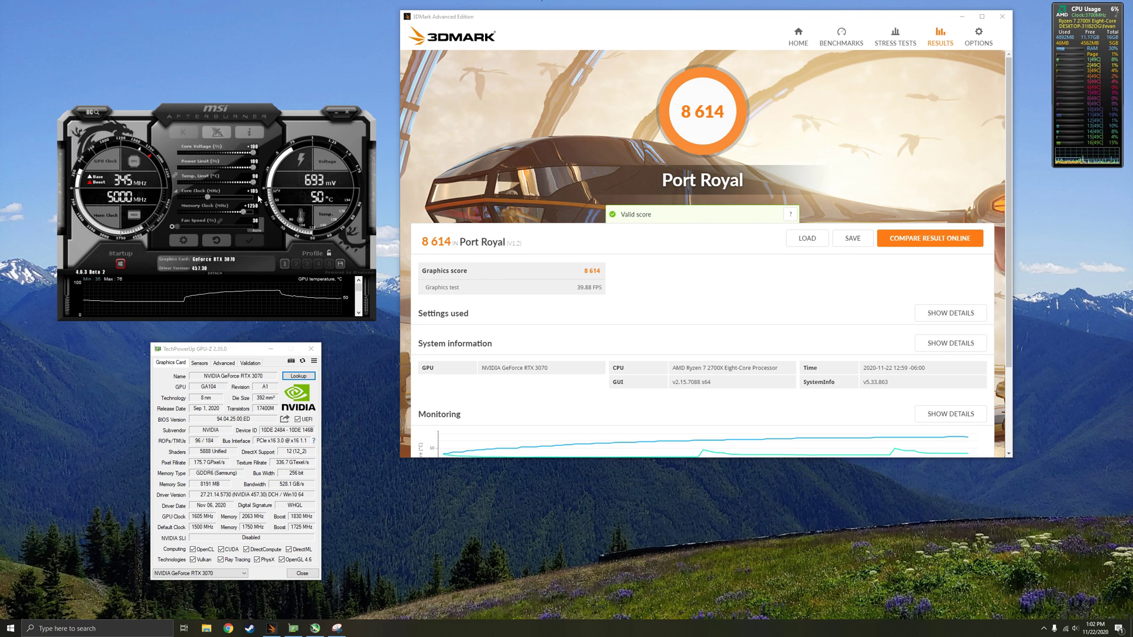
left_click(177, 192)
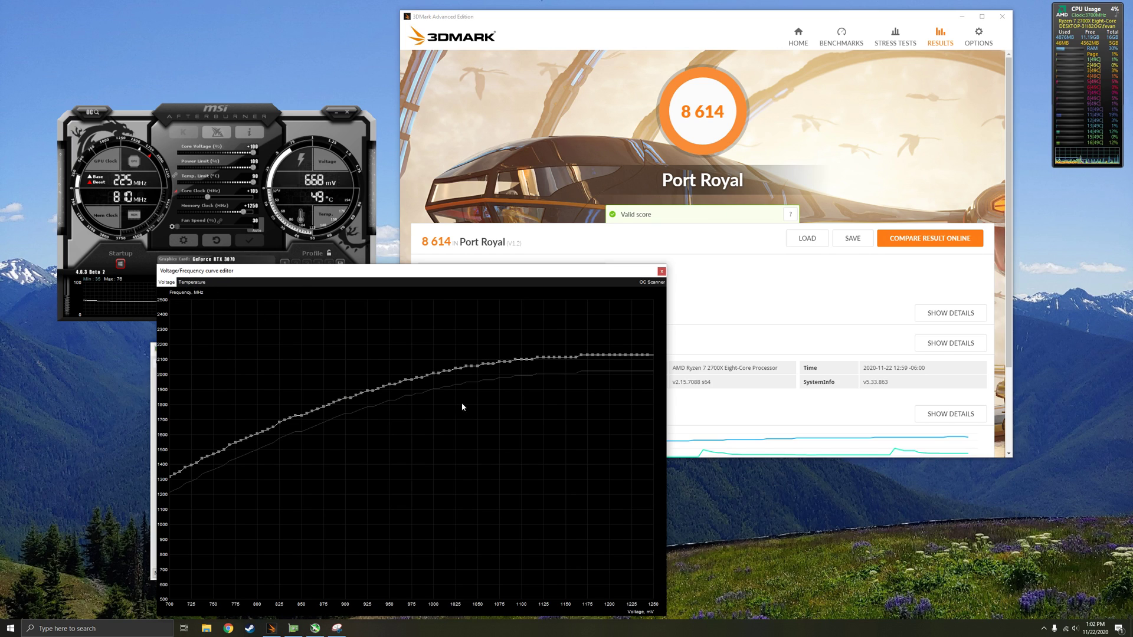